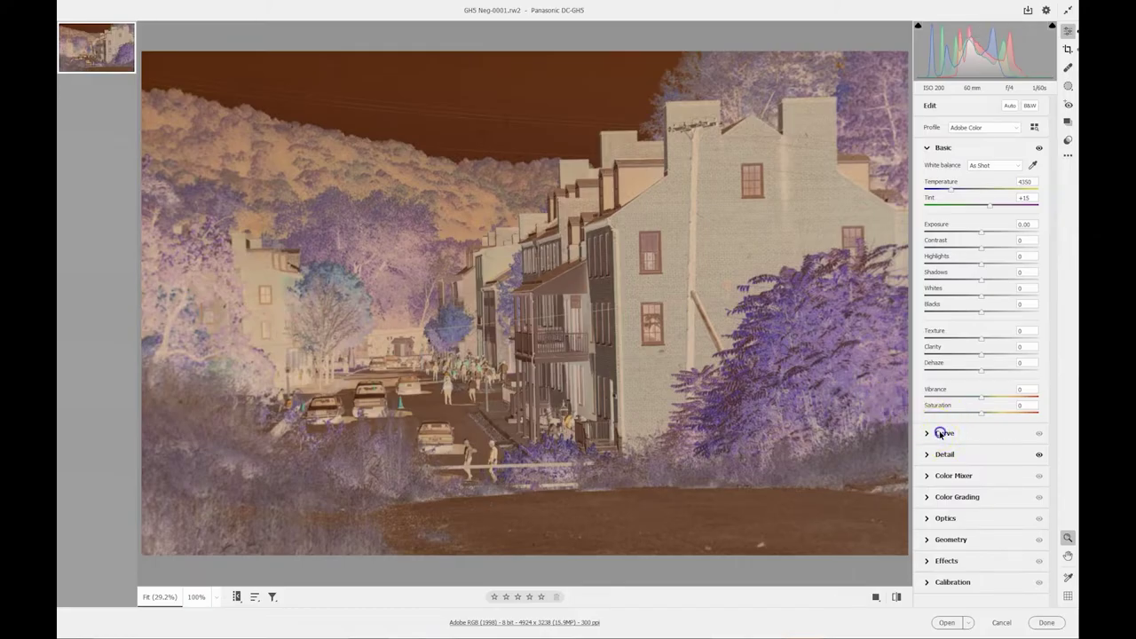
Step: Invert the red channel curve, moving its shadow endpoint to input 60, output 255 and its highlight endpoint to input 200, output 0
left_click(943, 433)
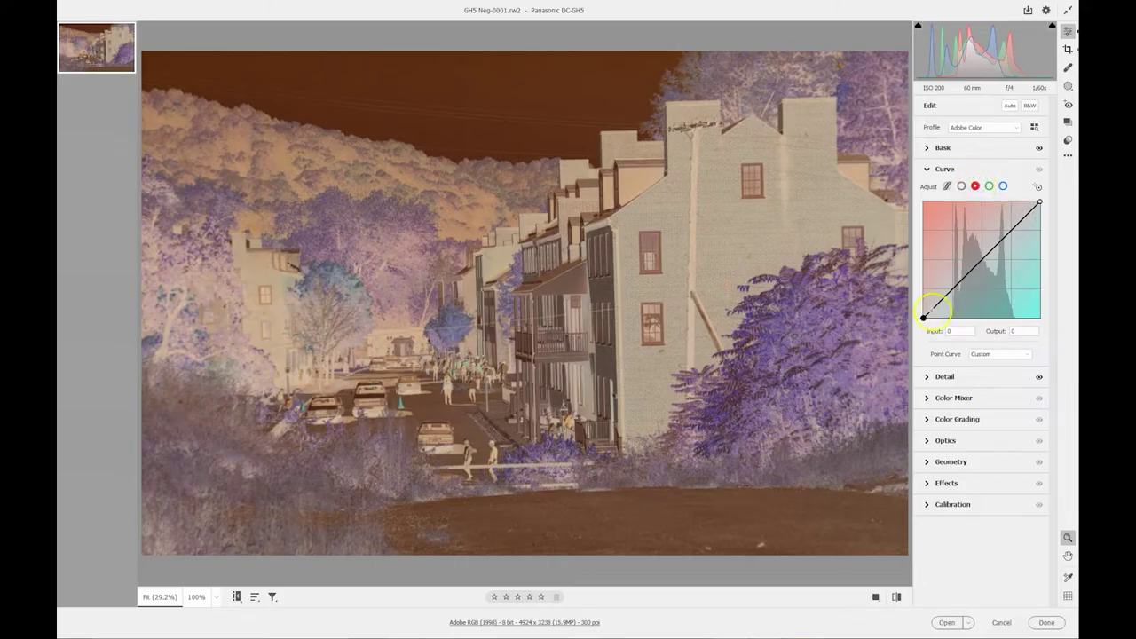
left_click_drag(923, 317, 923, 184)
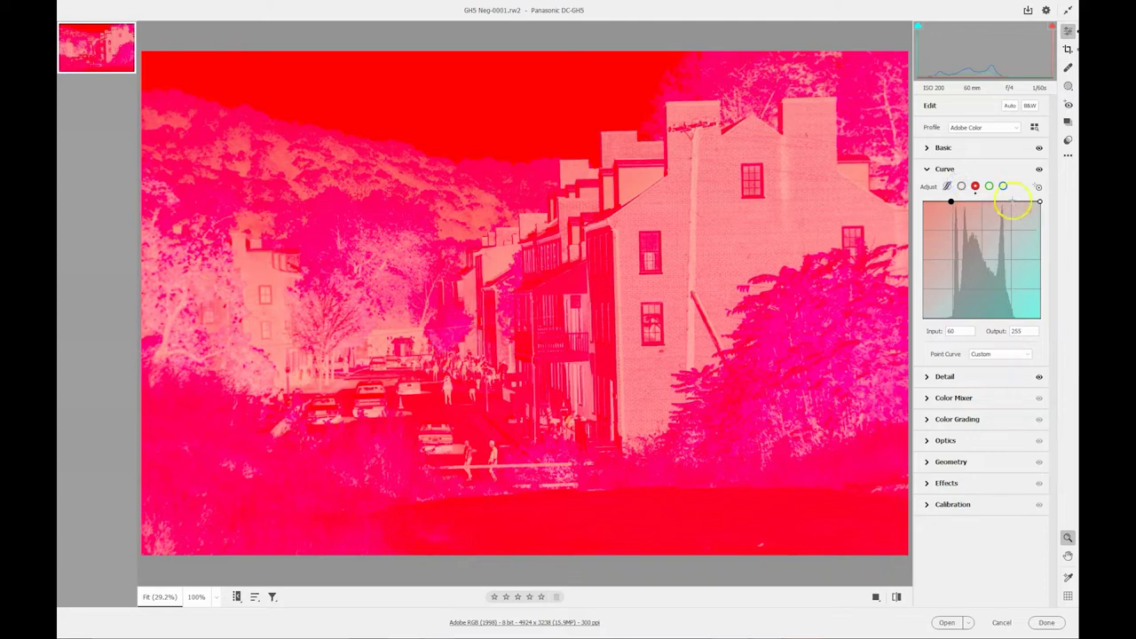
left_click_drag(1039, 203, 1012, 359)
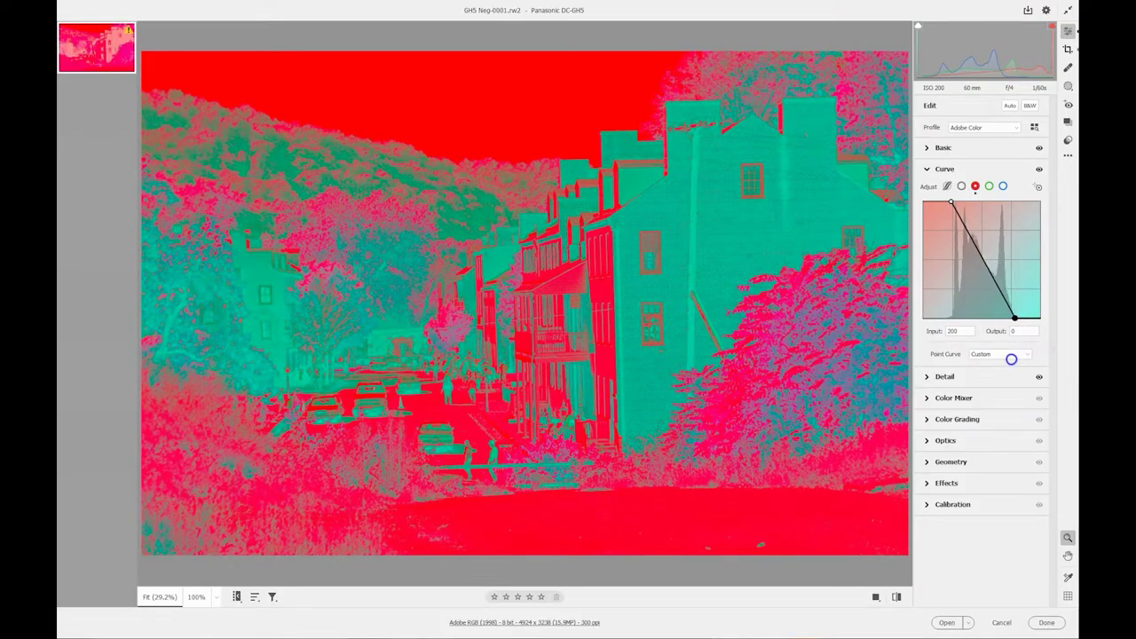
Step: Invert the green channel curve, moving its shadow endpoint to the histogram's start at output 255 and its highlight endpoint to input 194, output 0
left_click(988, 185)
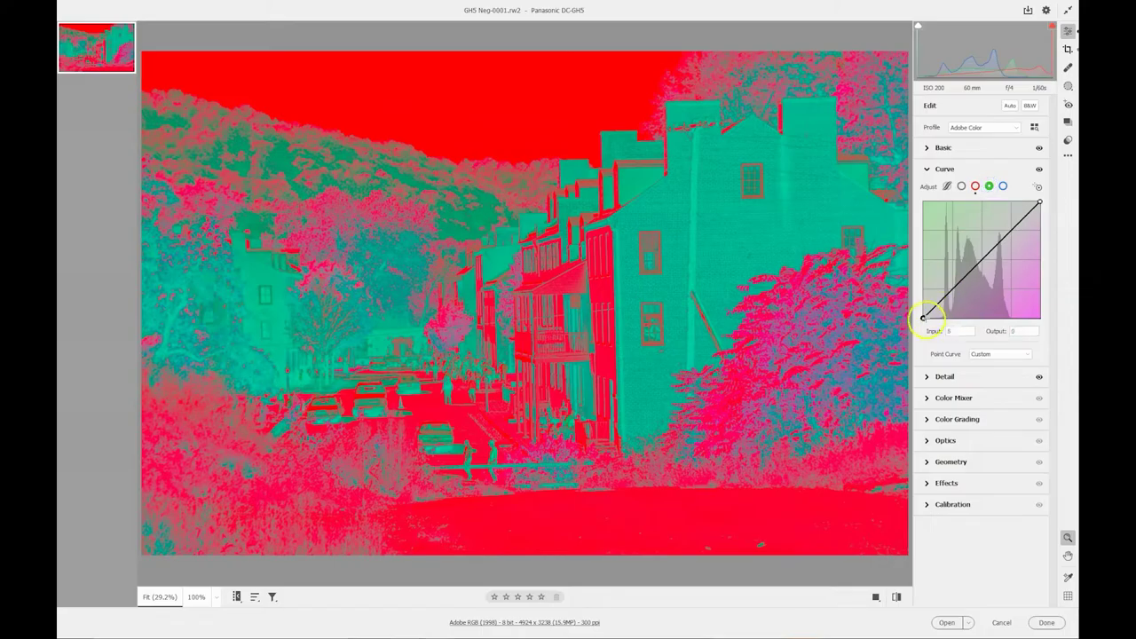
left_click_drag(923, 317, 924, 175)
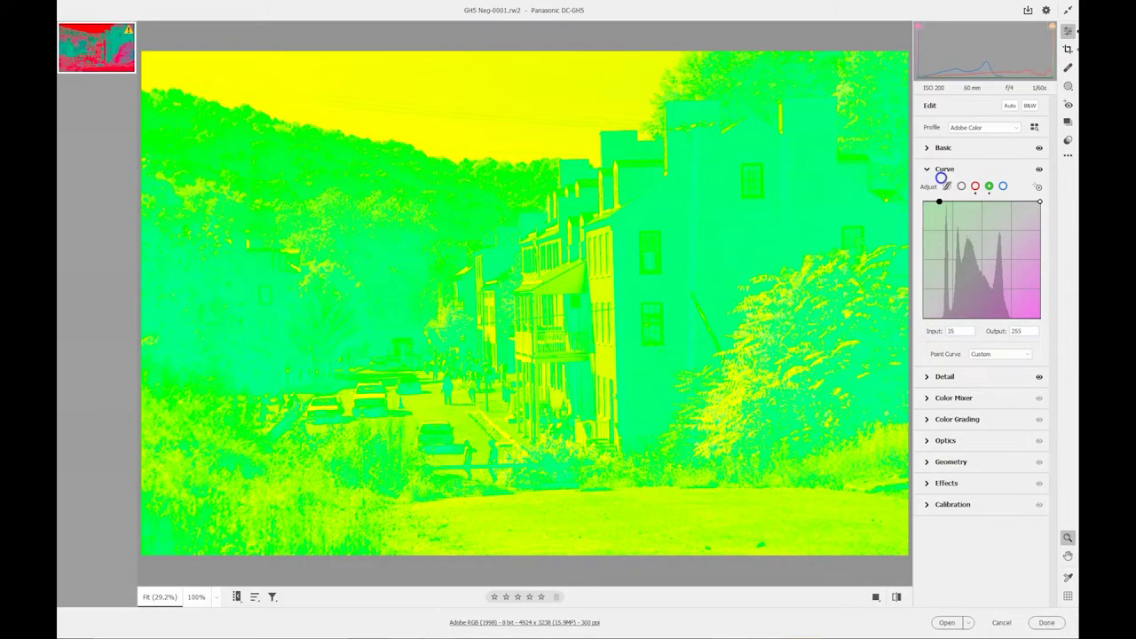
left_click(1039, 202)
left_click_drag(1039, 201, 1010, 361)
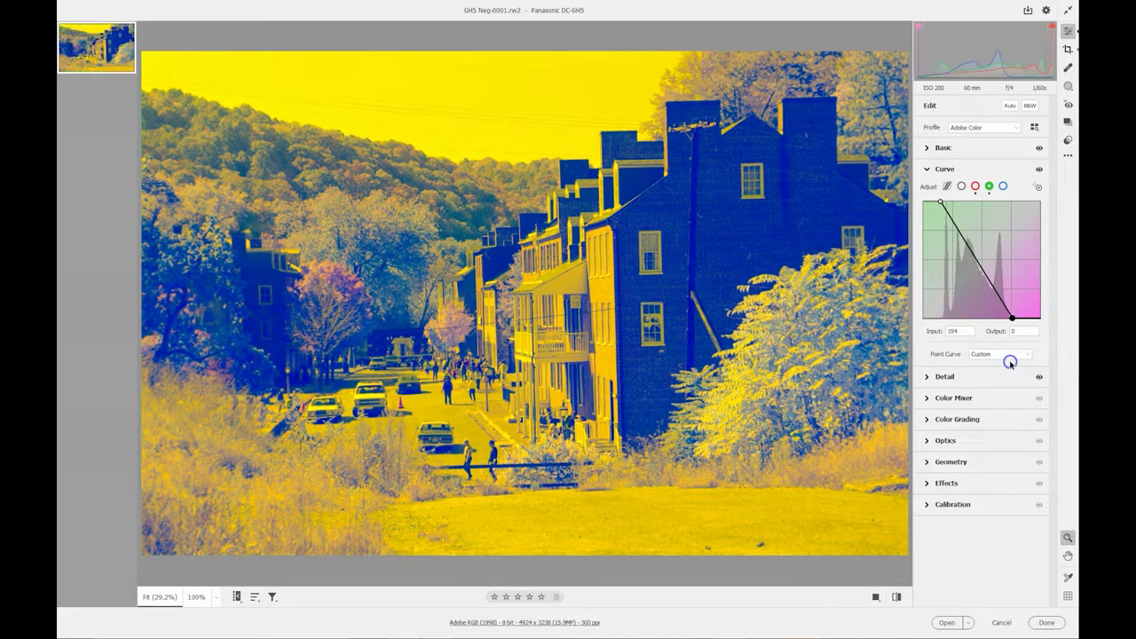
Step: Invert the blue channel curve, moving its shadow endpoint to the histogram's start at output 255 and its highlight endpoint to input 175, output 0
left_click(1003, 186)
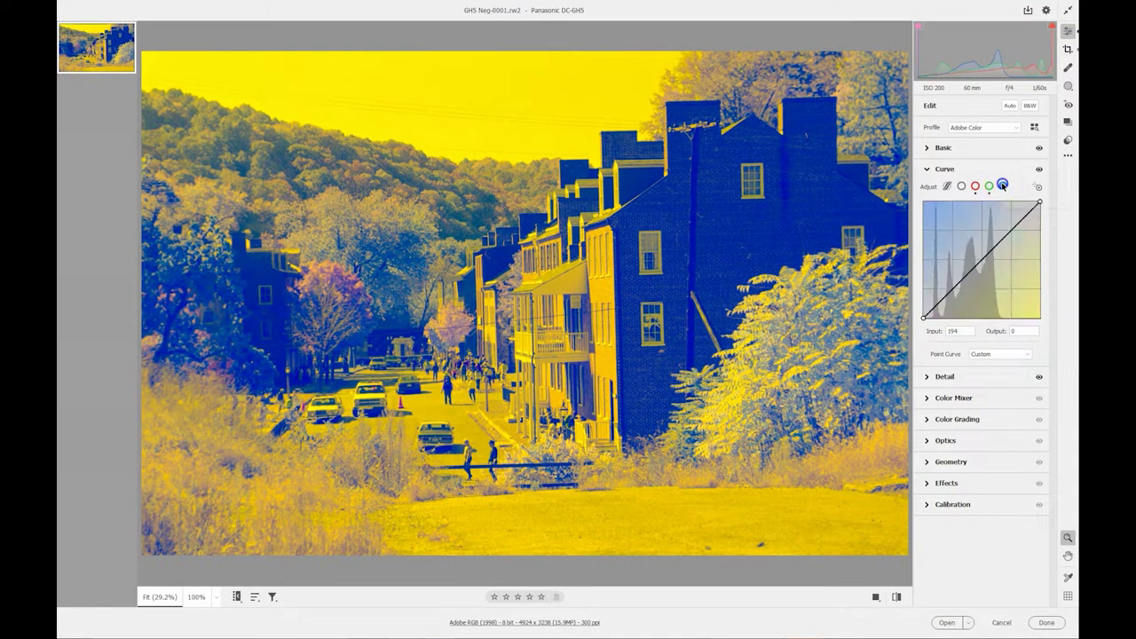
left_click_drag(923, 318, 920, 183)
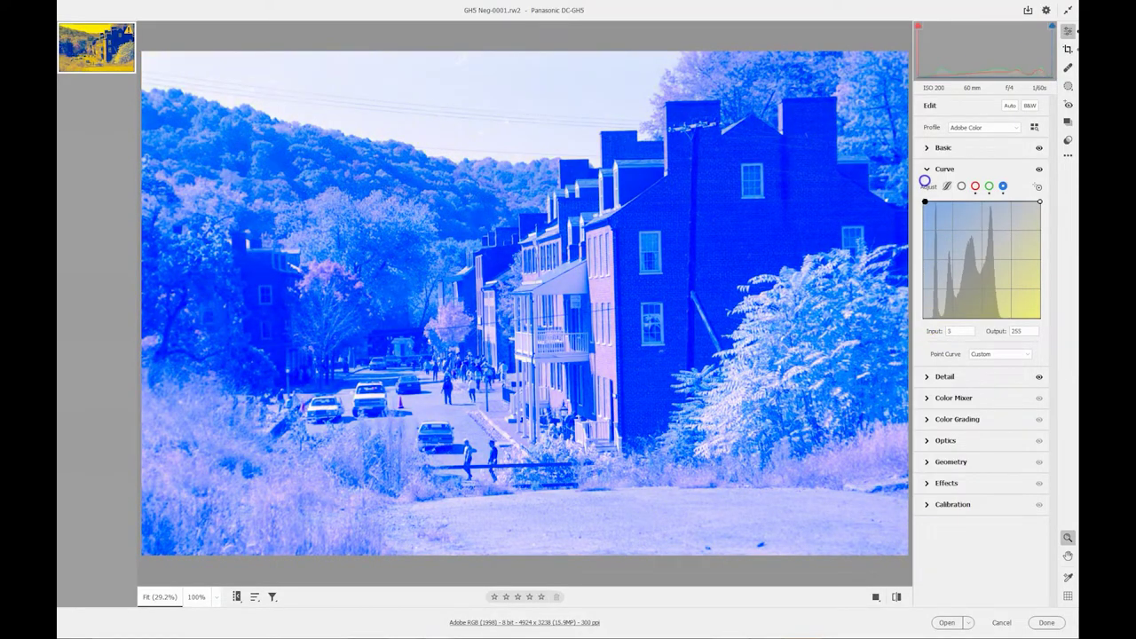
left_click_drag(932, 181, 929, 182)
left_click(1039, 200)
left_click_drag(1039, 200, 1000, 351)
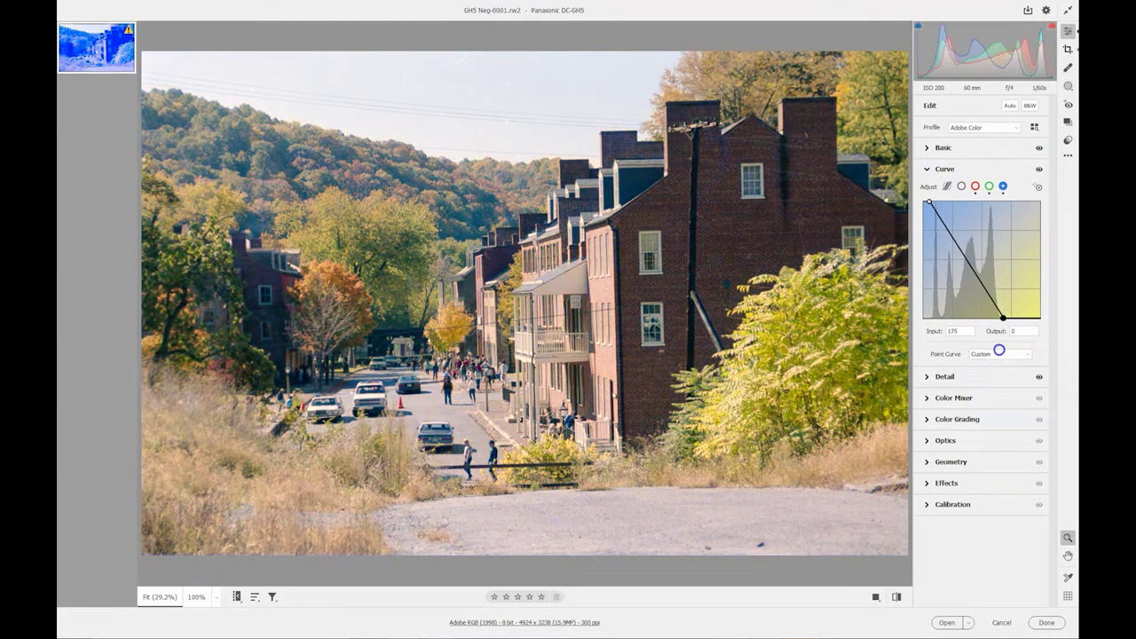
Step: Add a midtone point to the red channel curve and raise it to input 140, output 133
left_click(975, 187)
left_click(984, 259)
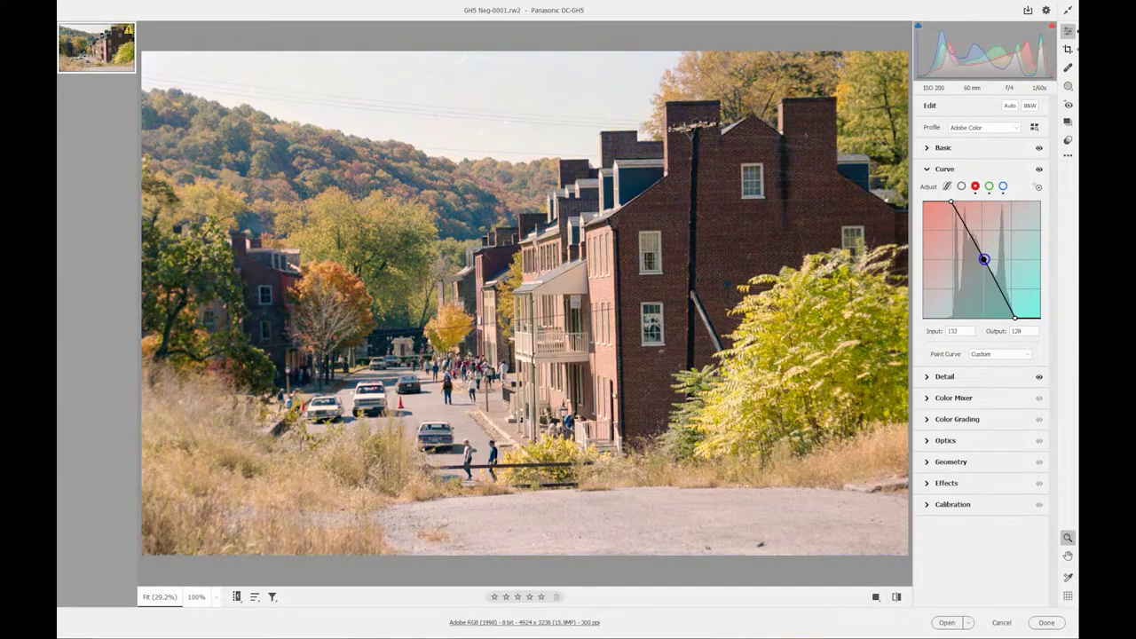
left_click_drag(983, 260, 988, 256)
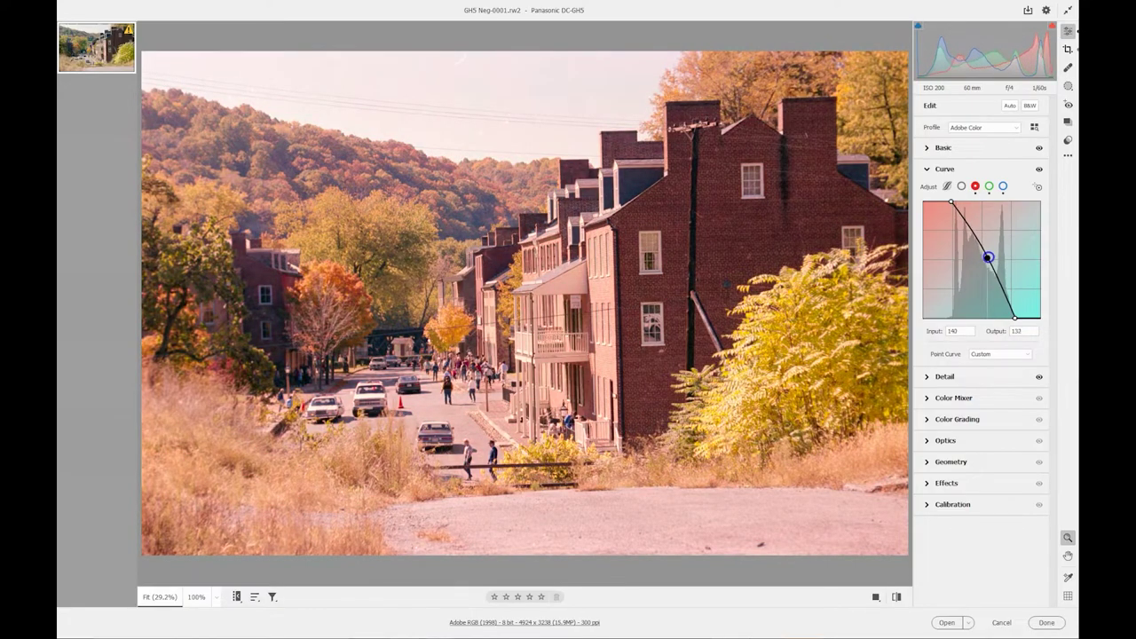
Step: Adjust midtone points on the green curve near input 122, output 117 and on the blue curve at input 94, output 104
left_click(989, 186)
left_click(980, 273)
mouse_move(980, 273)
left_mouse_down()
mouse_move(982, 259)
mouse_move(989, 278)
mouse_move(979, 263)
left_mouse_up()
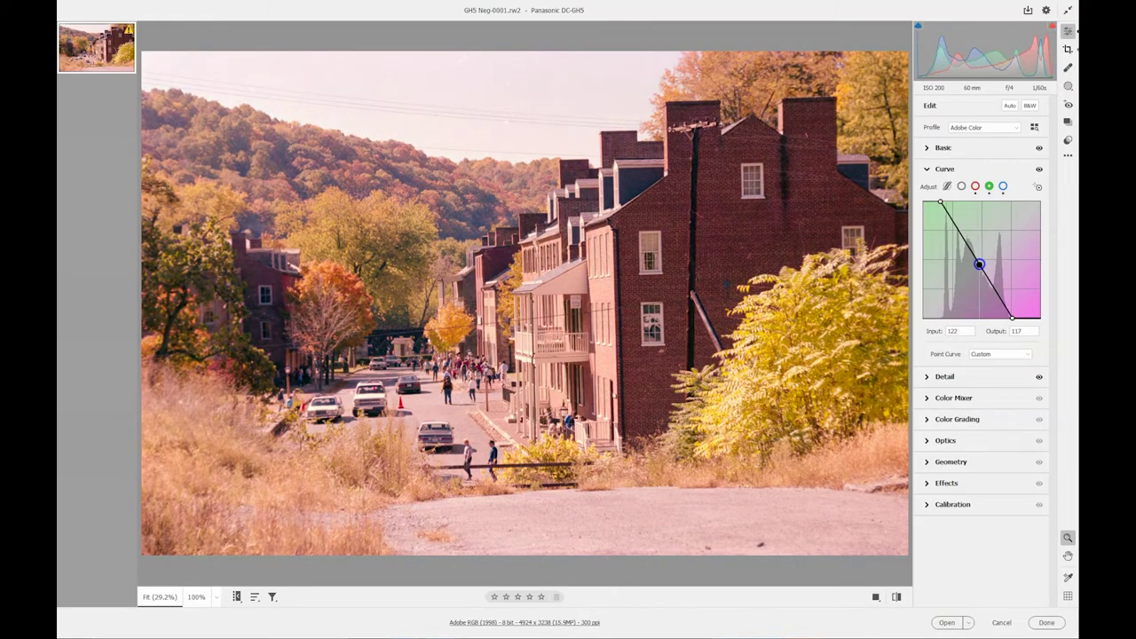
left_click(1003, 186)
mouse_move(974, 268)
left_mouse_down()
mouse_move(973, 257)
mouse_move(966, 270)
left_mouse_up()
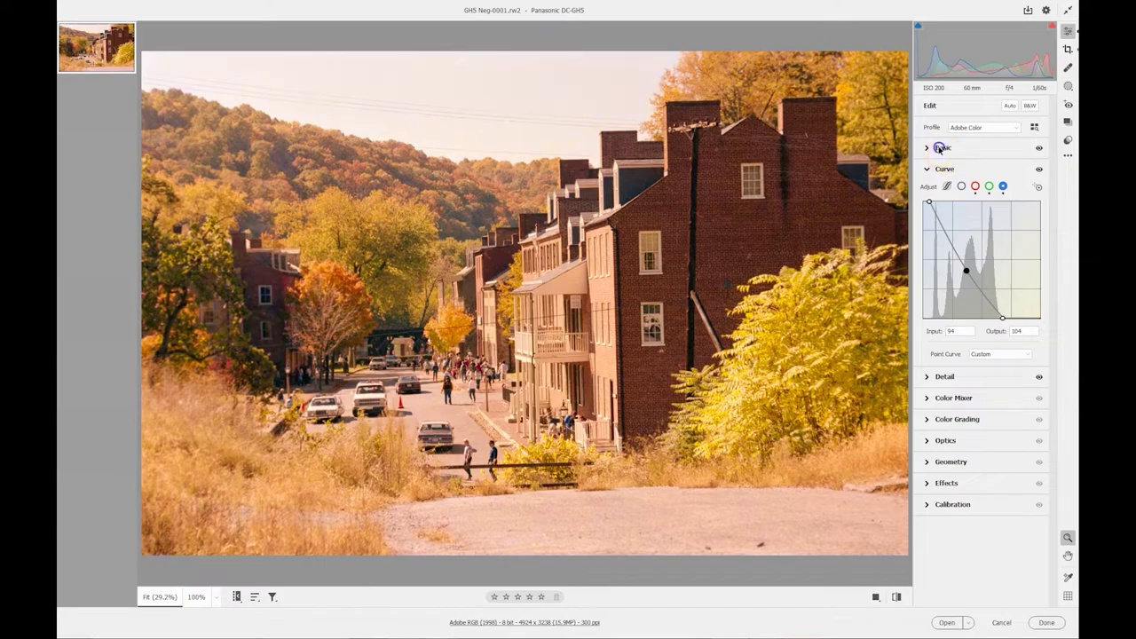
Step: Try a contrast change and reset it to 0, and set vibrance to +18 and saturation to +21 in the basic adjustments
left_click(939, 148)
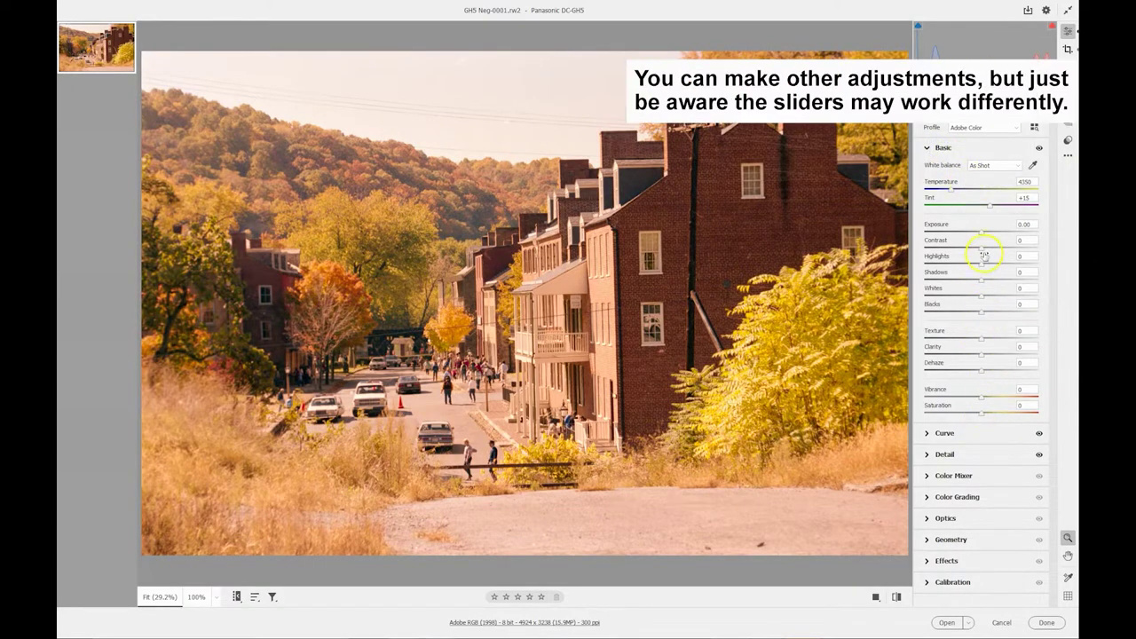
mouse_move(982, 251)
left_mouse_down()
mouse_move(956, 249)
mouse_move(989, 251)
mouse_move(976, 252)
left_mouse_up()
left_click(1022, 240)
type("0")
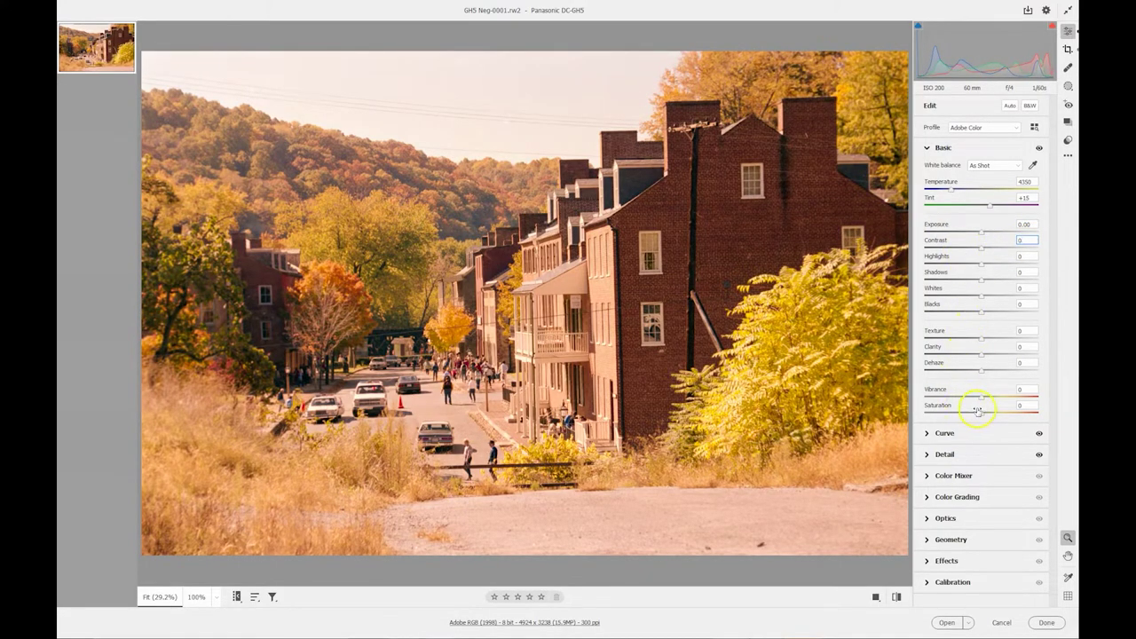
left_click_drag(982, 401, 989, 400)
left_click_drag(981, 414, 994, 414)
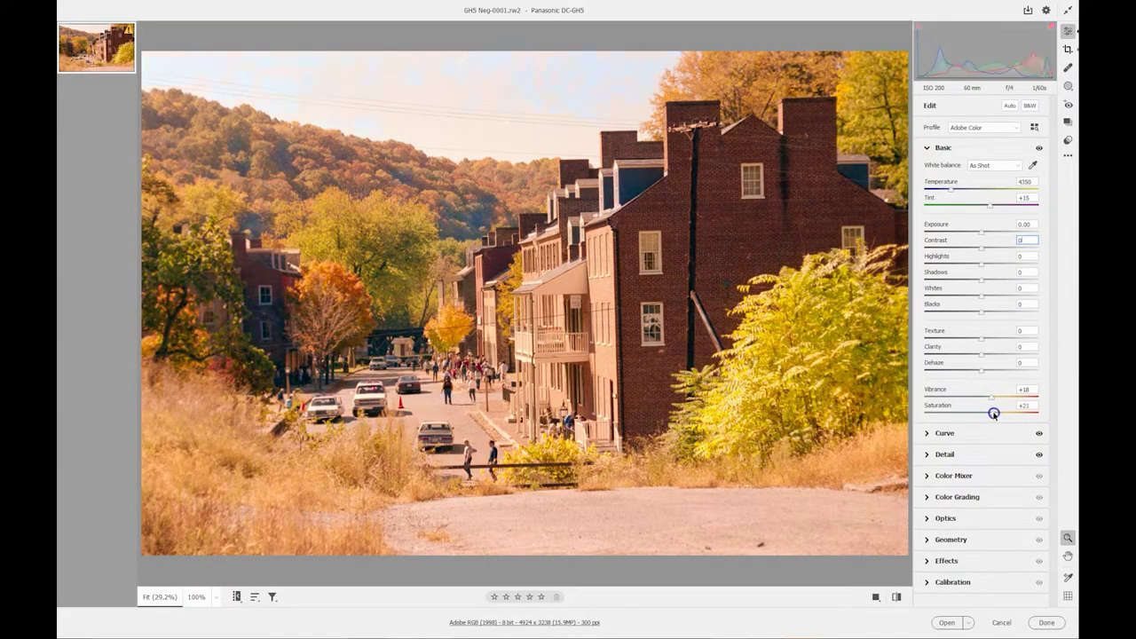
left_click(946, 279)
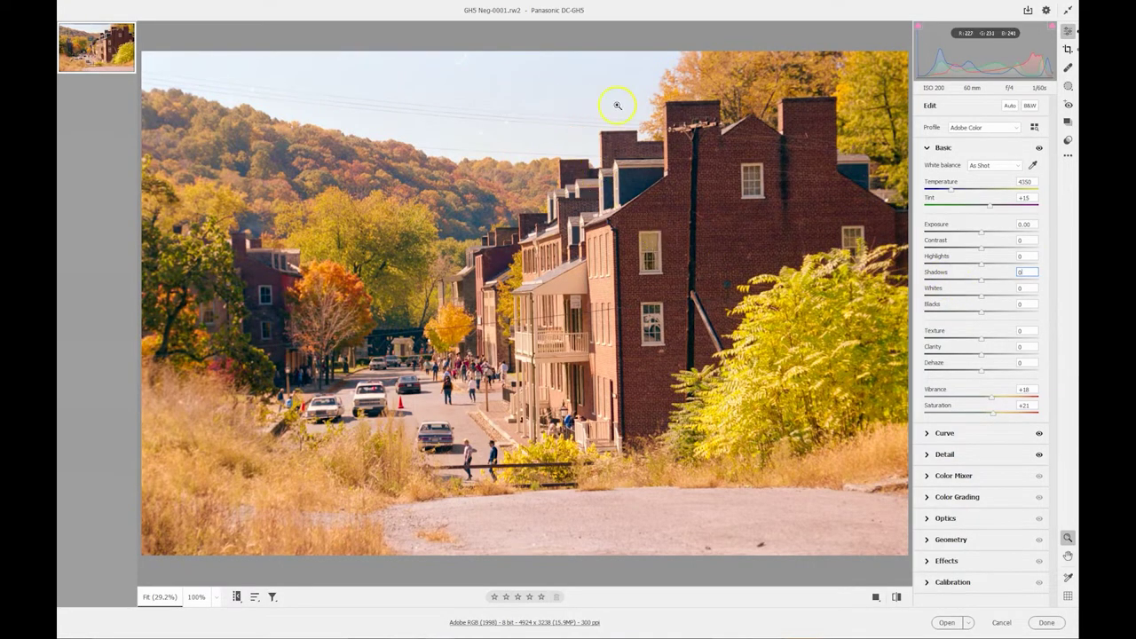
Step: Create a Select Sky mask and set its exposure to +0.95 and saturation to +6
left_click(1069, 87)
left_click(962, 147)
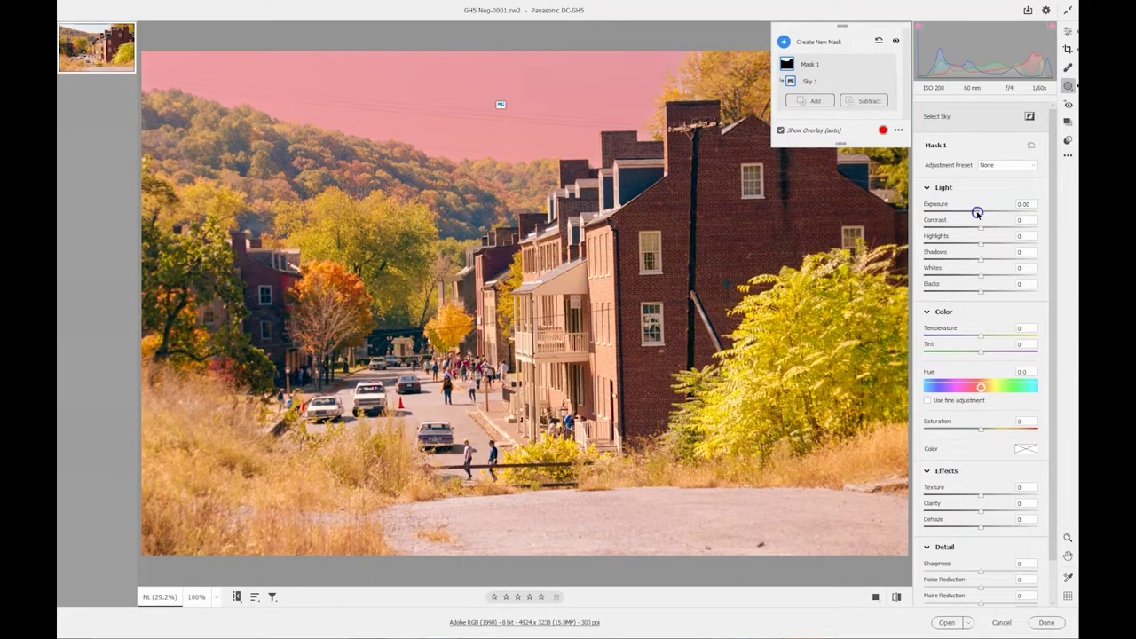
left_click_drag(981, 213, 993, 214)
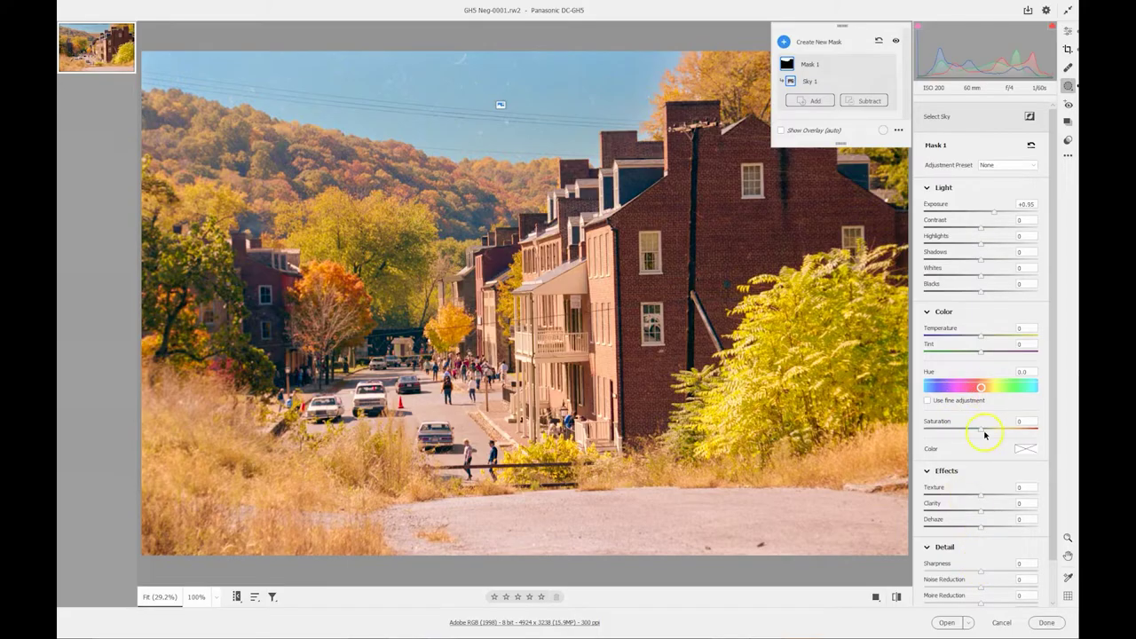
mouse_move(981, 431)
left_mouse_down()
mouse_move(970, 432)
mouse_move(985, 432)
left_mouse_up()
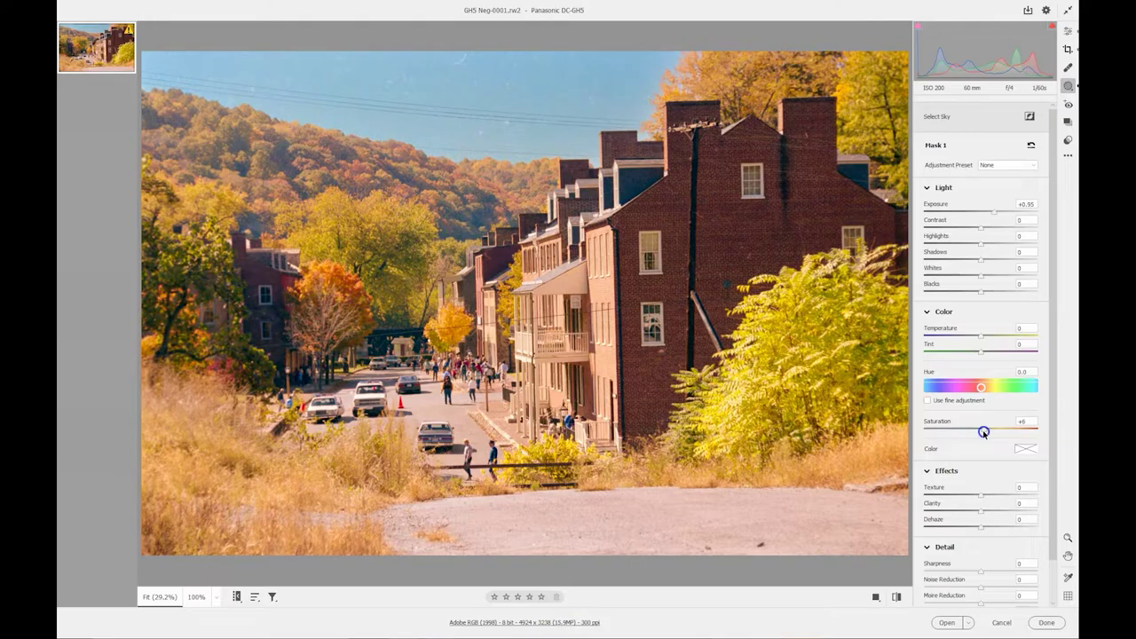
left_click_drag(983, 432, 983, 433)
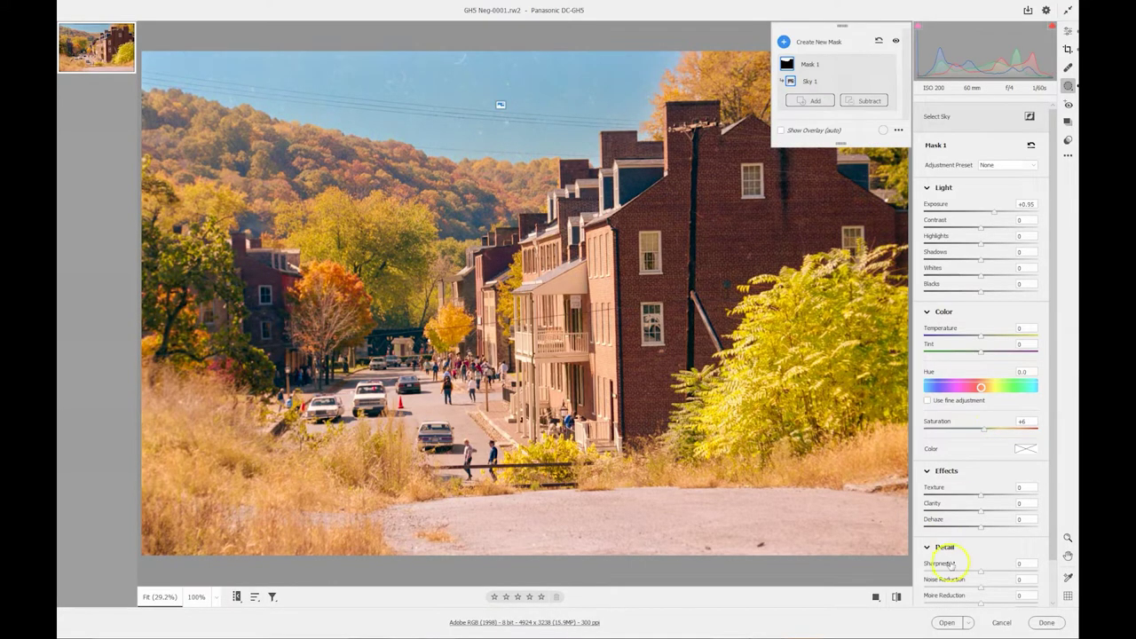
Step: Open the image in Photoshop and replace its sky with the cloudless preset from Blue Skies, output to new layers
left_click(946, 623)
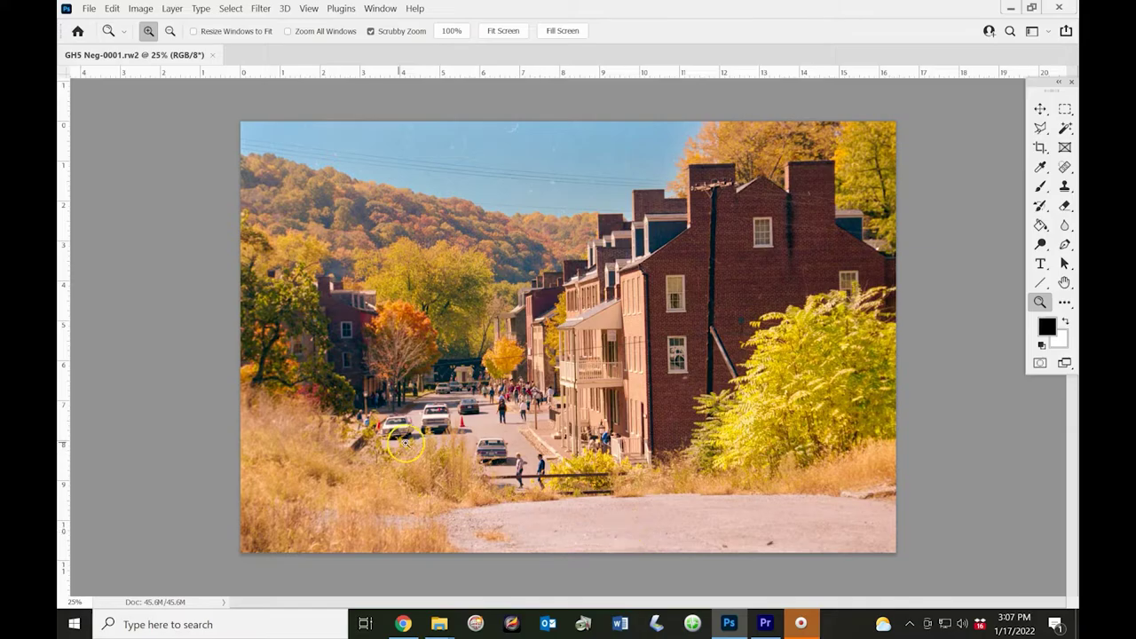
left_click(111, 9)
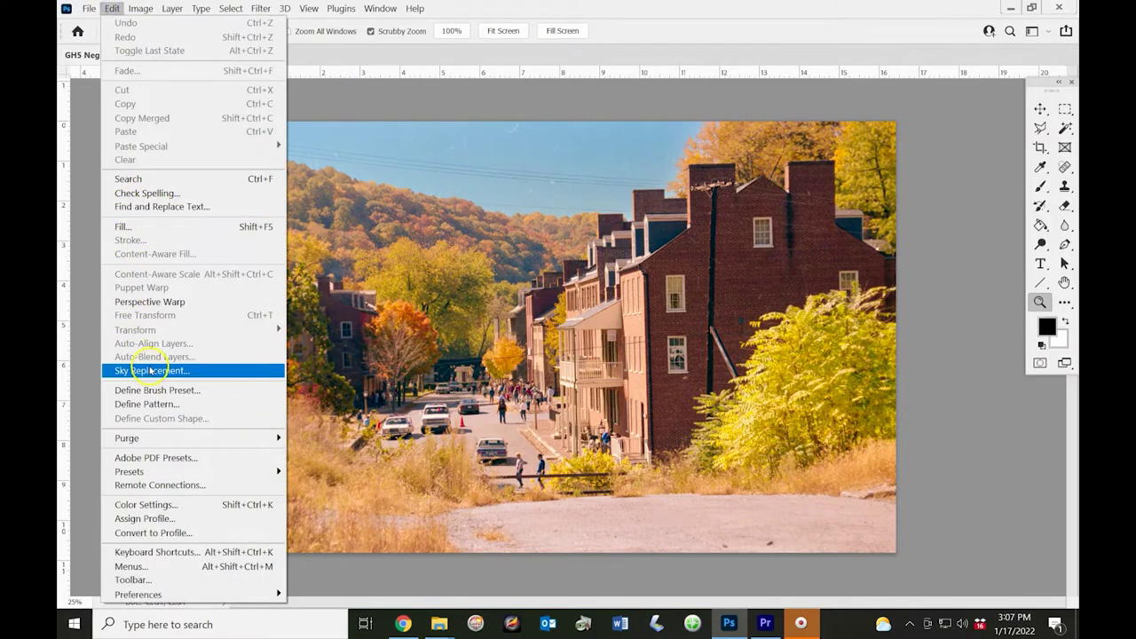
left_click(151, 371)
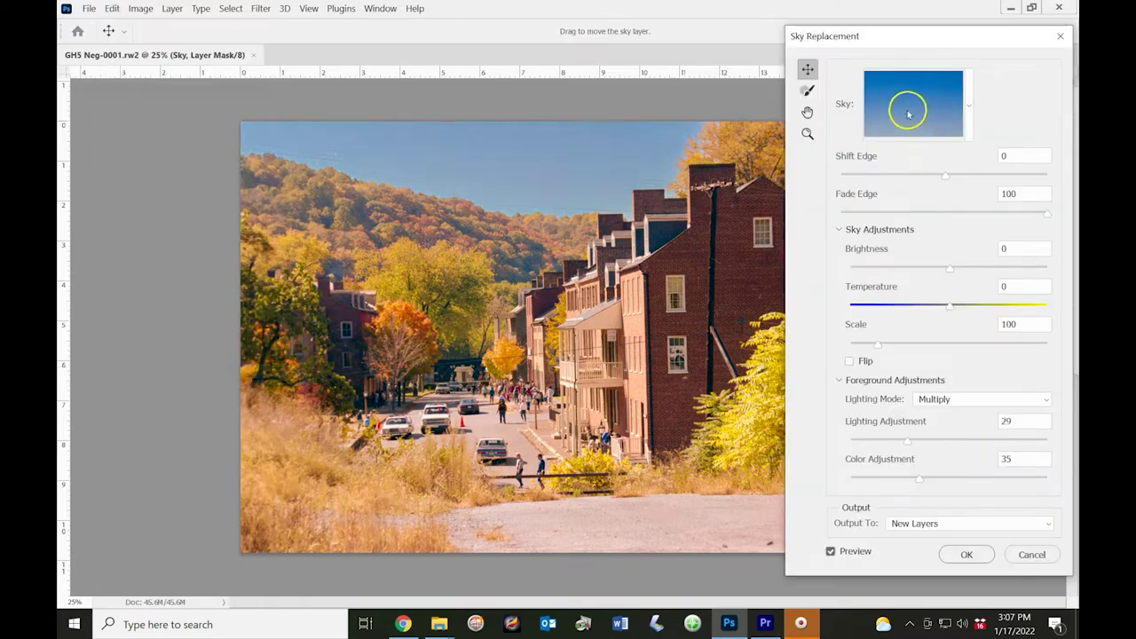
left_click(968, 102)
left_click(895, 314)
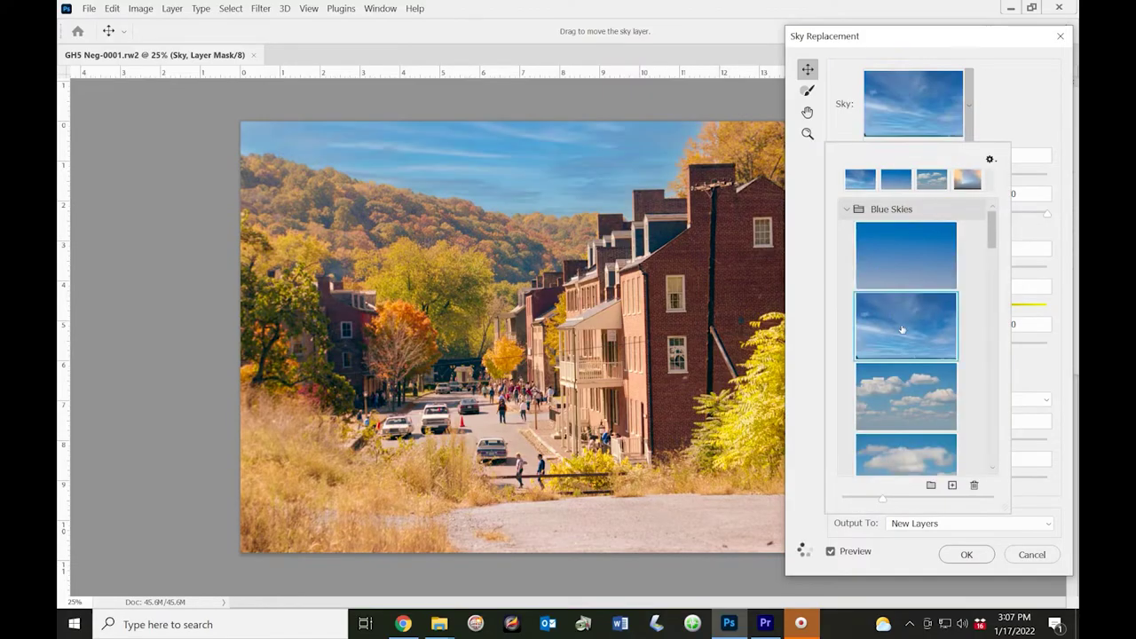
left_click(892, 413)
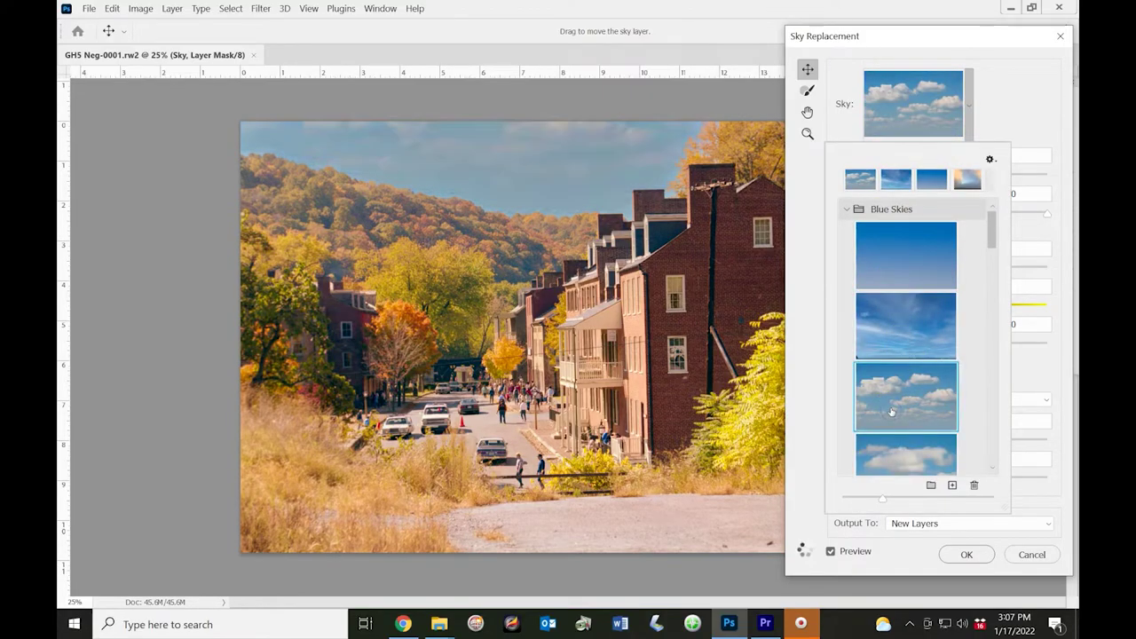
left_click(891, 238)
left_click(895, 240)
left_click(917, 376)
left_click(966, 556)
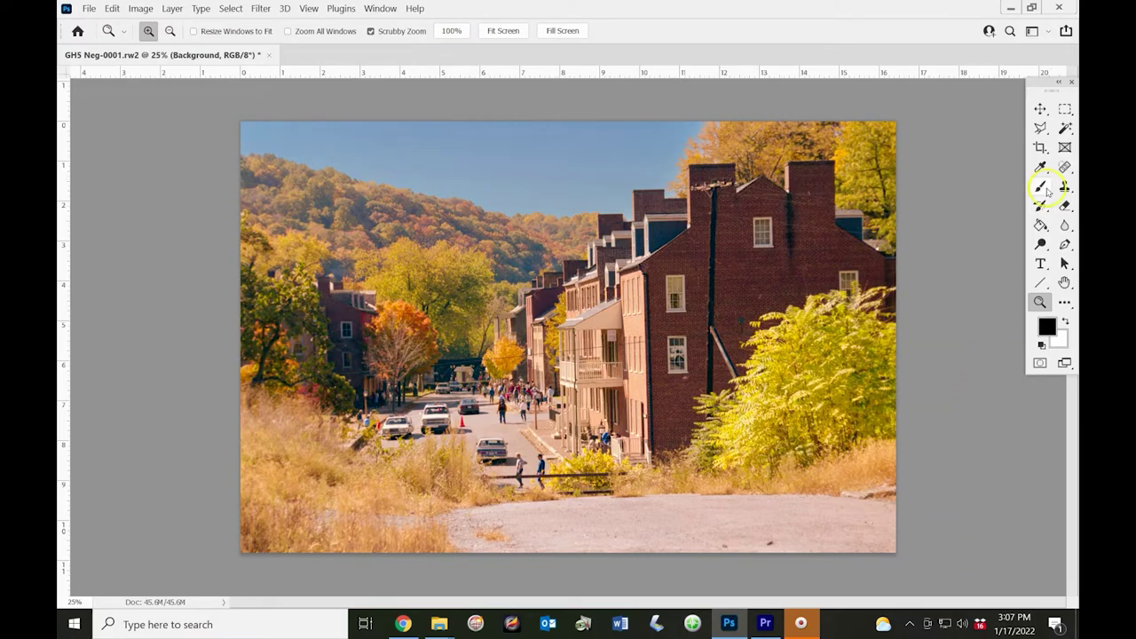
Step: Darken the Sky layer with Levels, setting the input levels to 40, 0.58 and 207
key("F7")
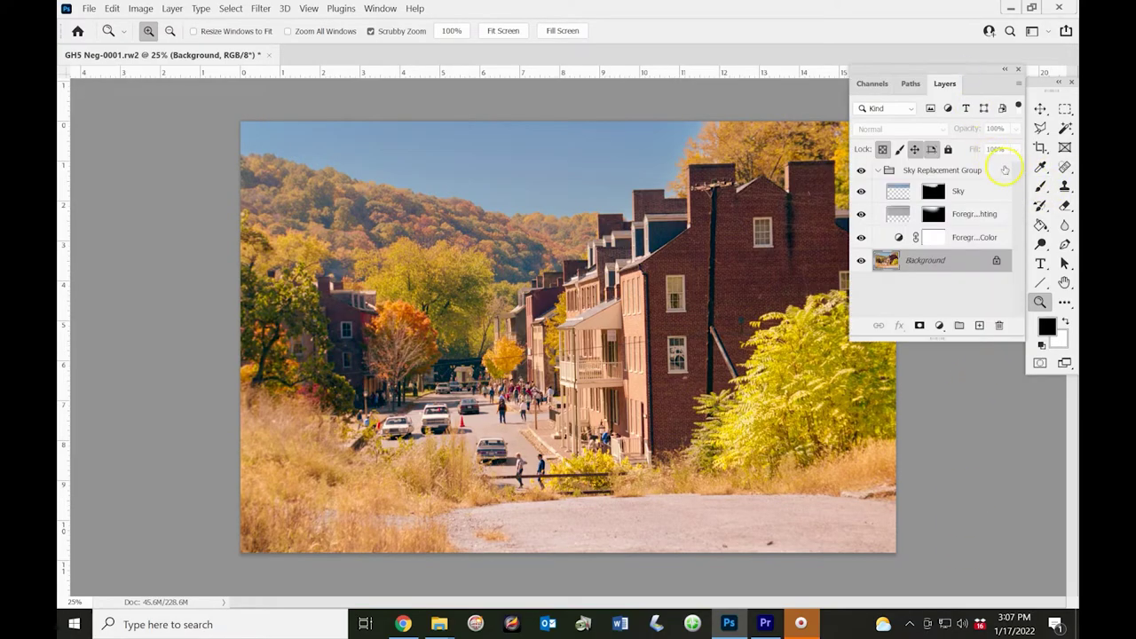
left_click(979, 194)
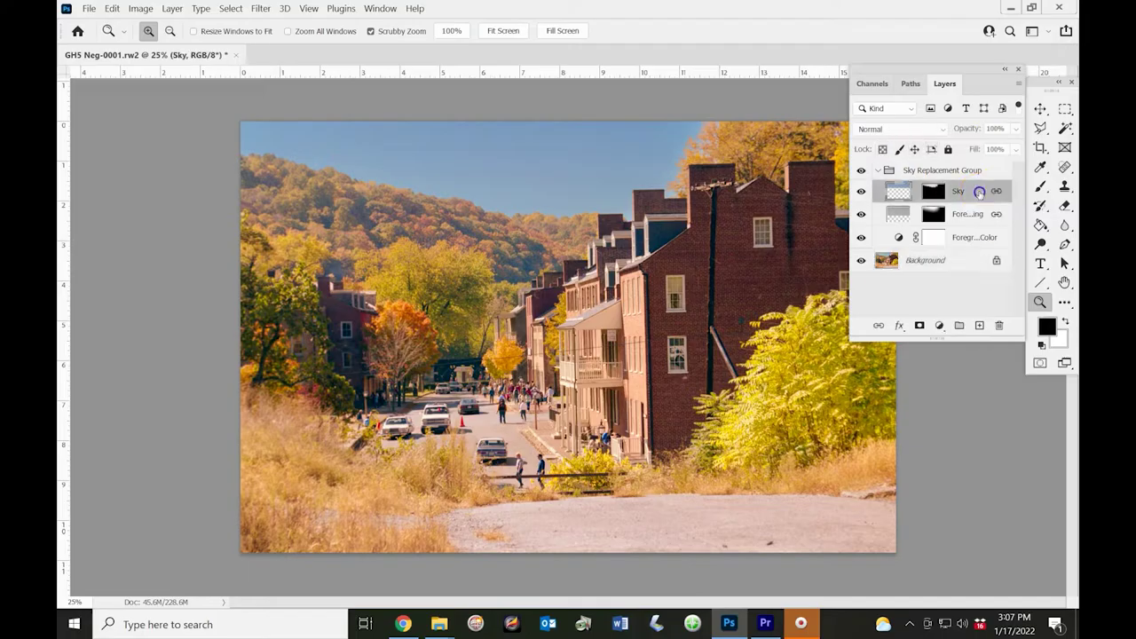
left_click(140, 9)
mouse_move(159, 43)
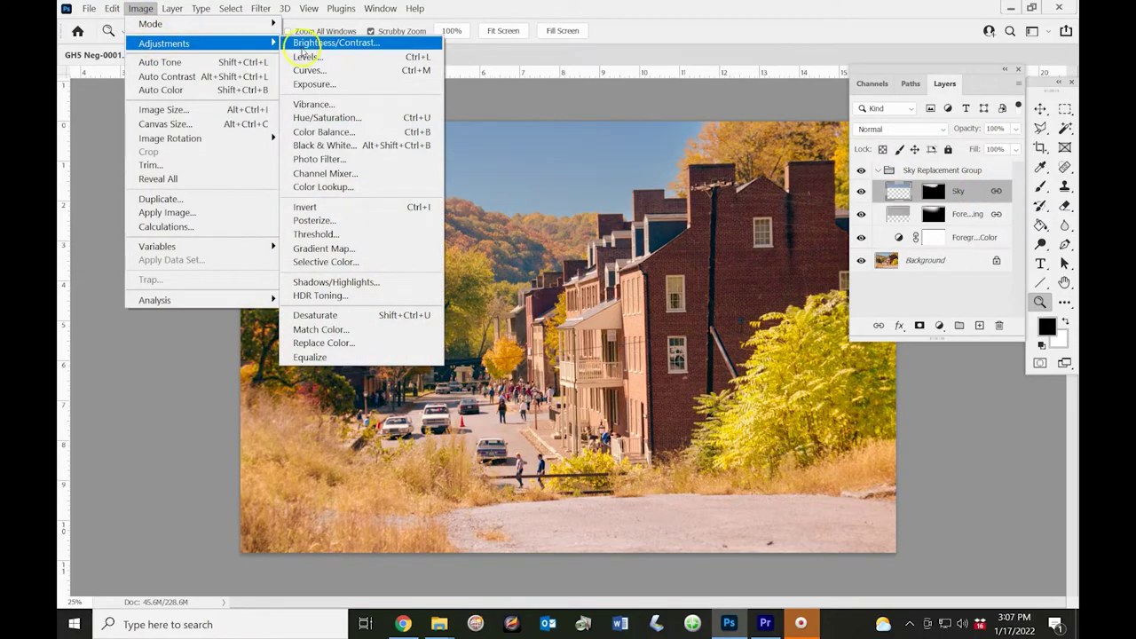
left_click(307, 57)
left_click_drag(894, 380, 857, 382)
left_click_drag(705, 380, 817, 380)
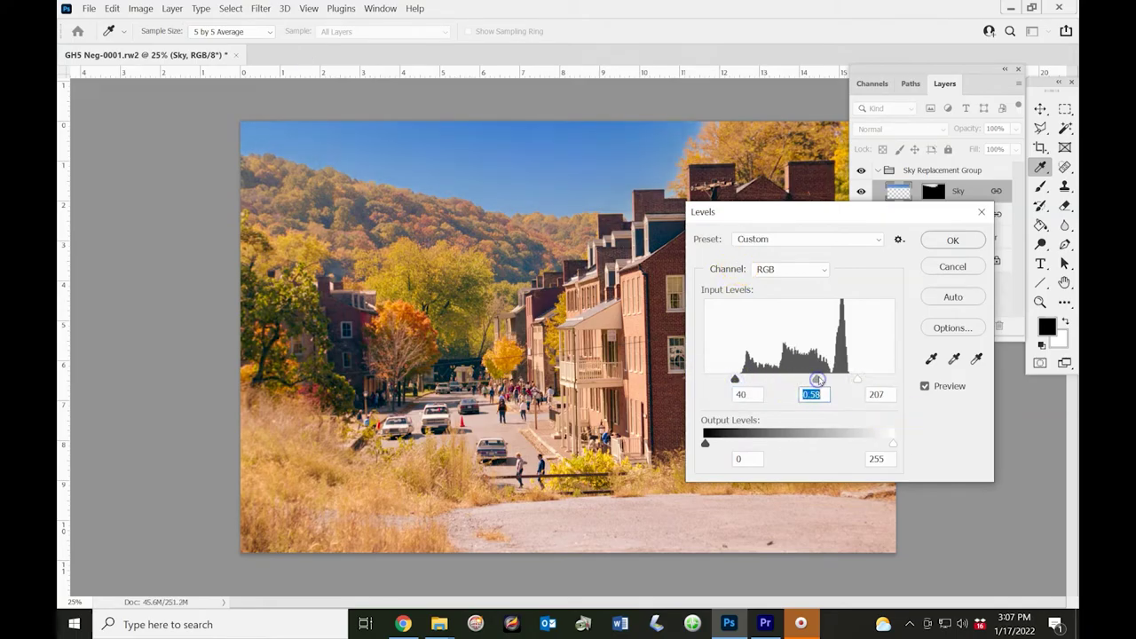
left_click(952, 239)
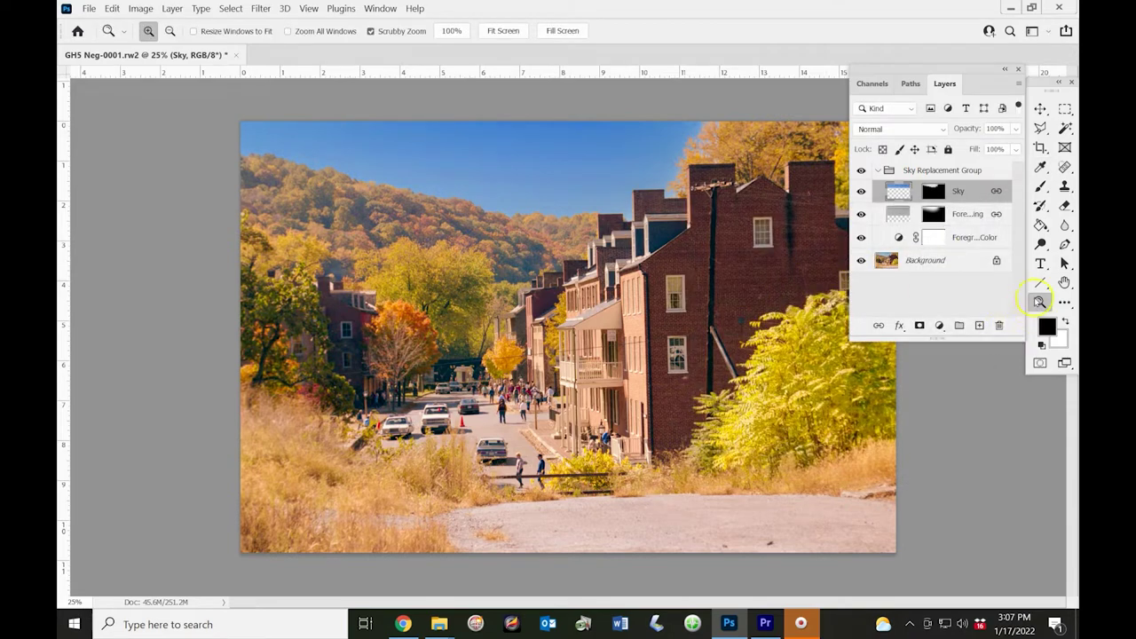
Step: Apply Hue/Saturation to the Sky layer with hue -13 and saturation -17
left_click_drag(499, 163, 522, 196)
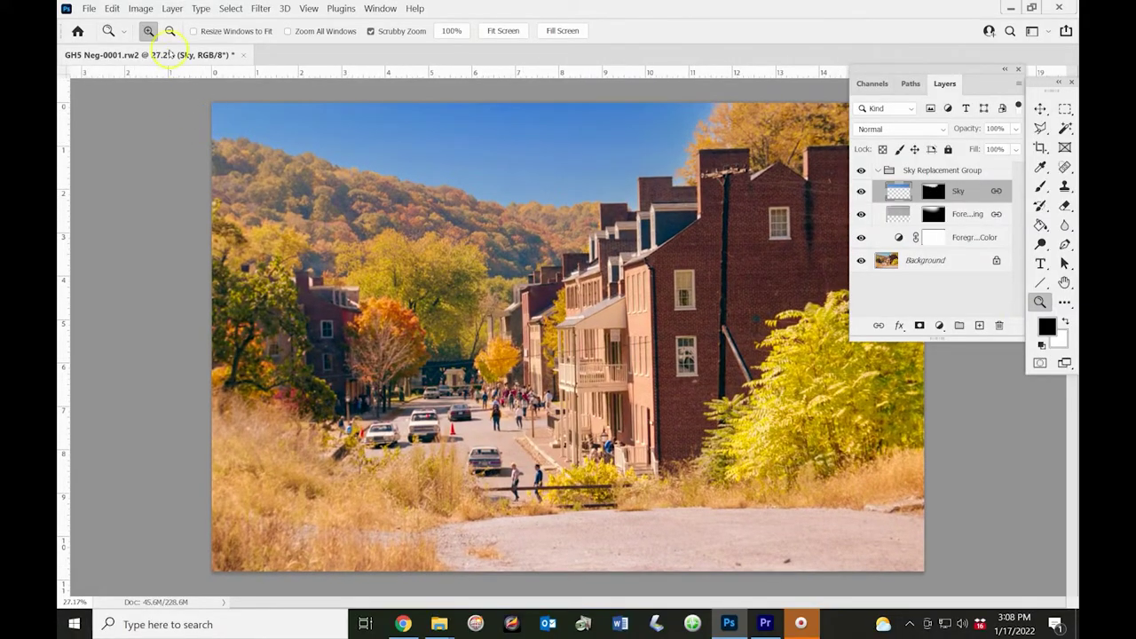
left_click(140, 9)
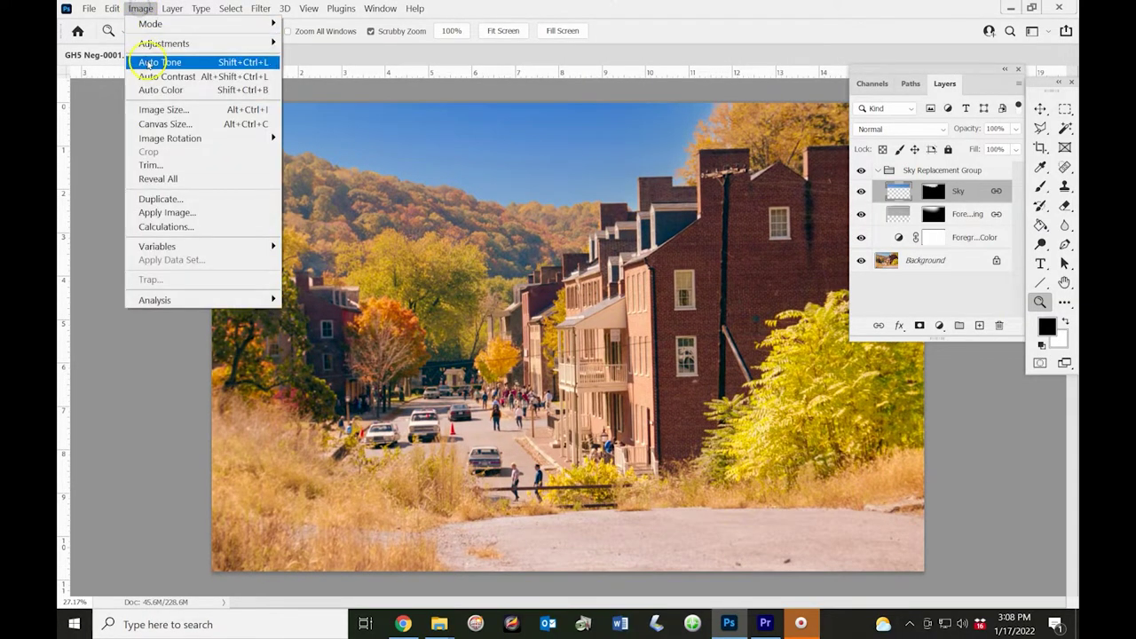
mouse_move(216, 44)
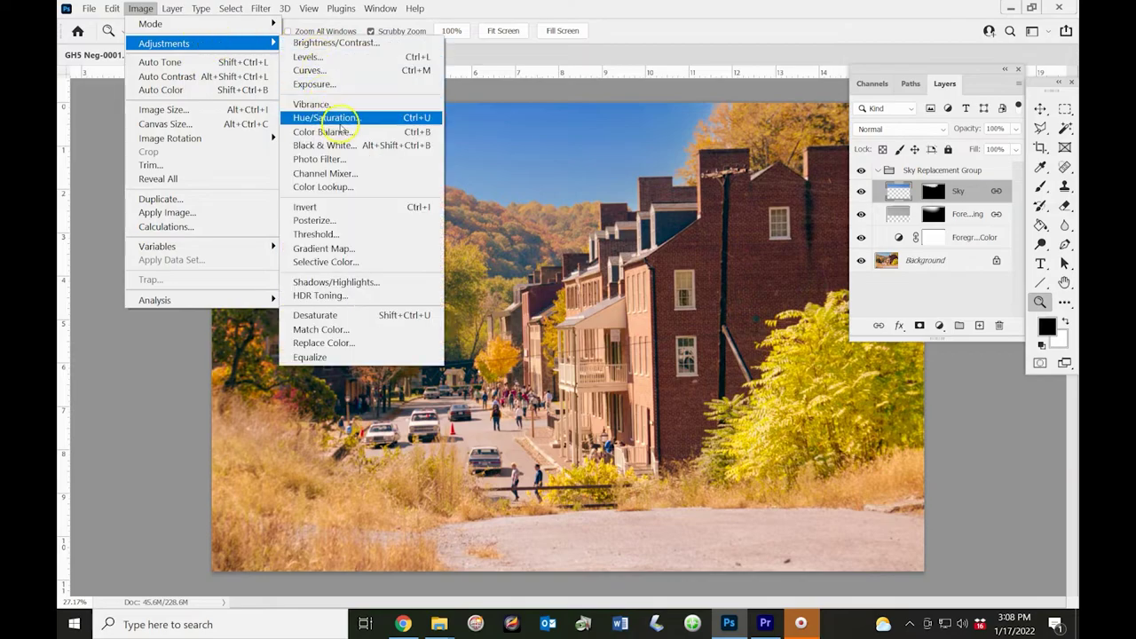
left_click(343, 117)
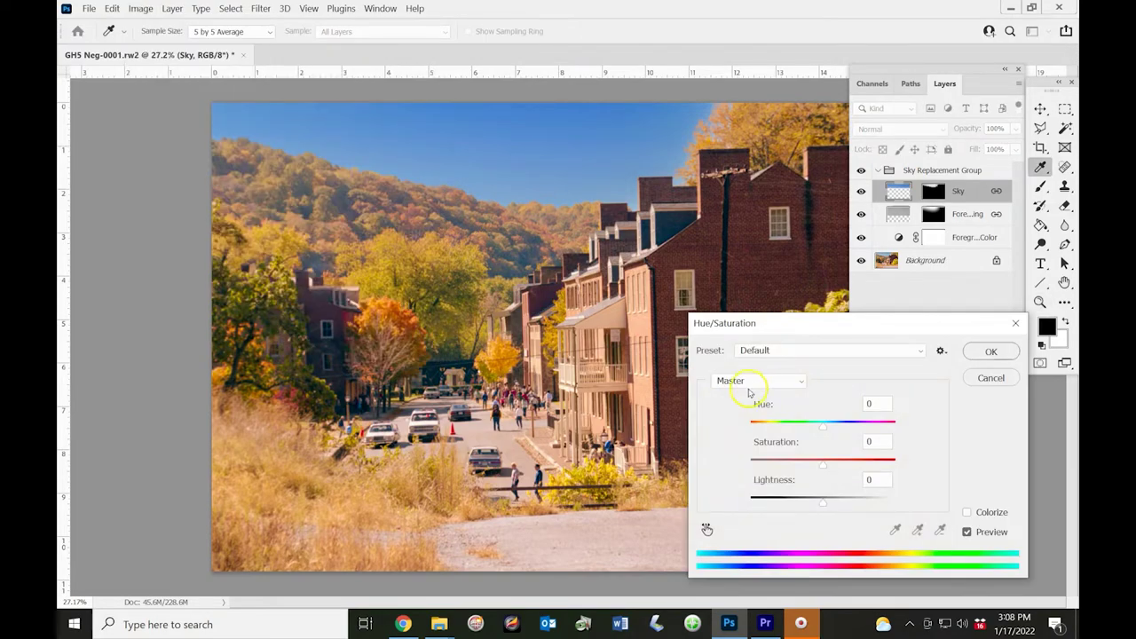
left_click_drag(824, 431, 815, 426)
left_click(815, 425)
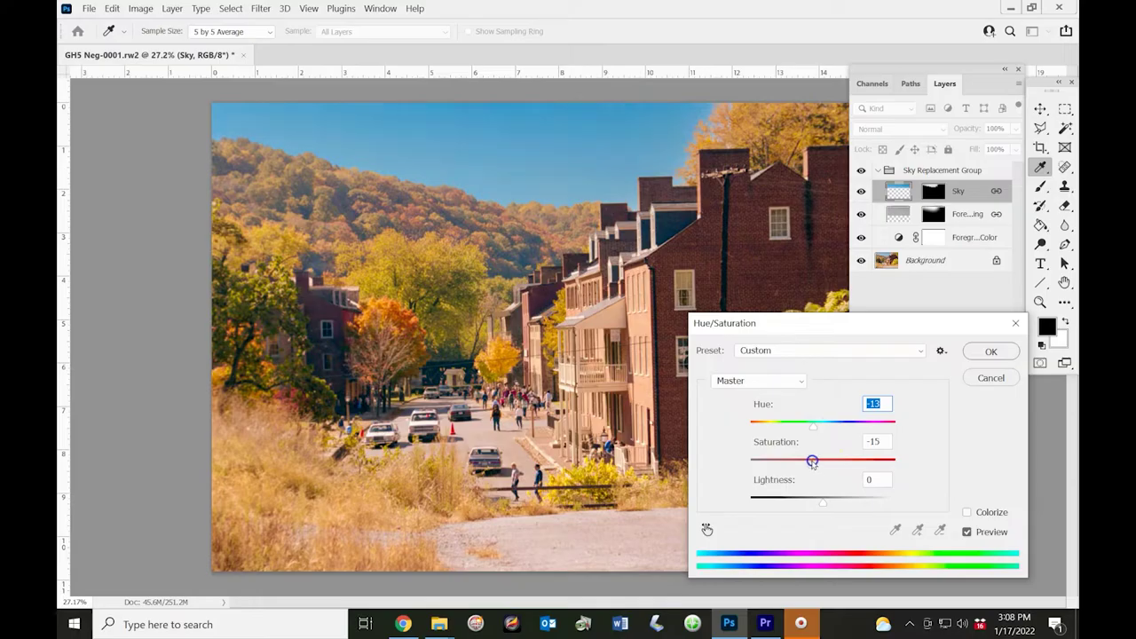
left_click(810, 462)
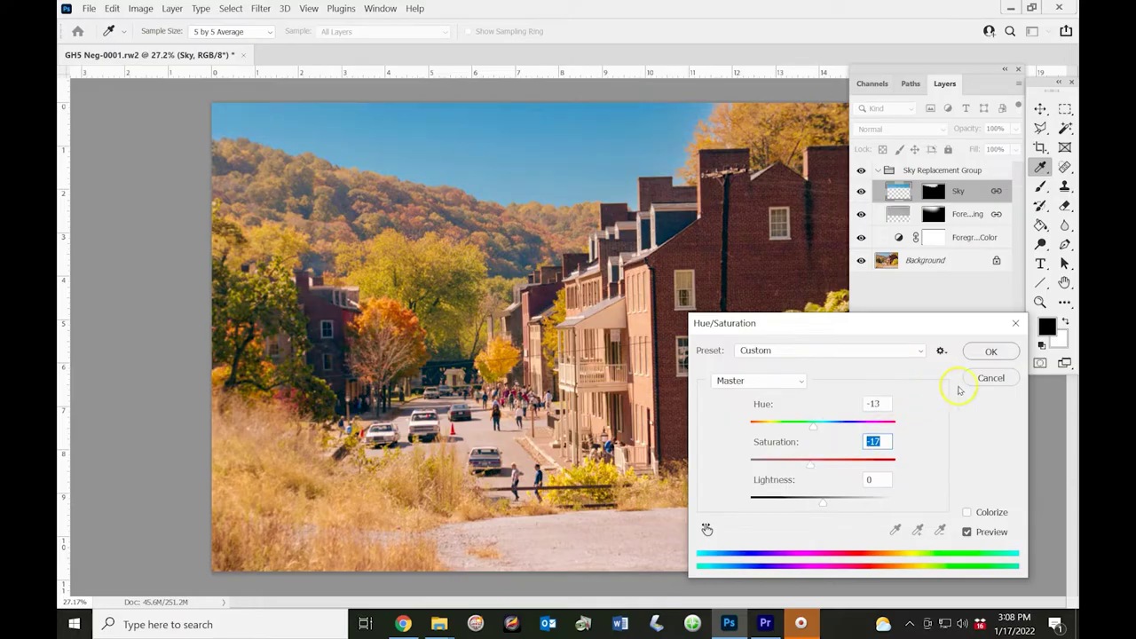
left_click(993, 352)
key("z")
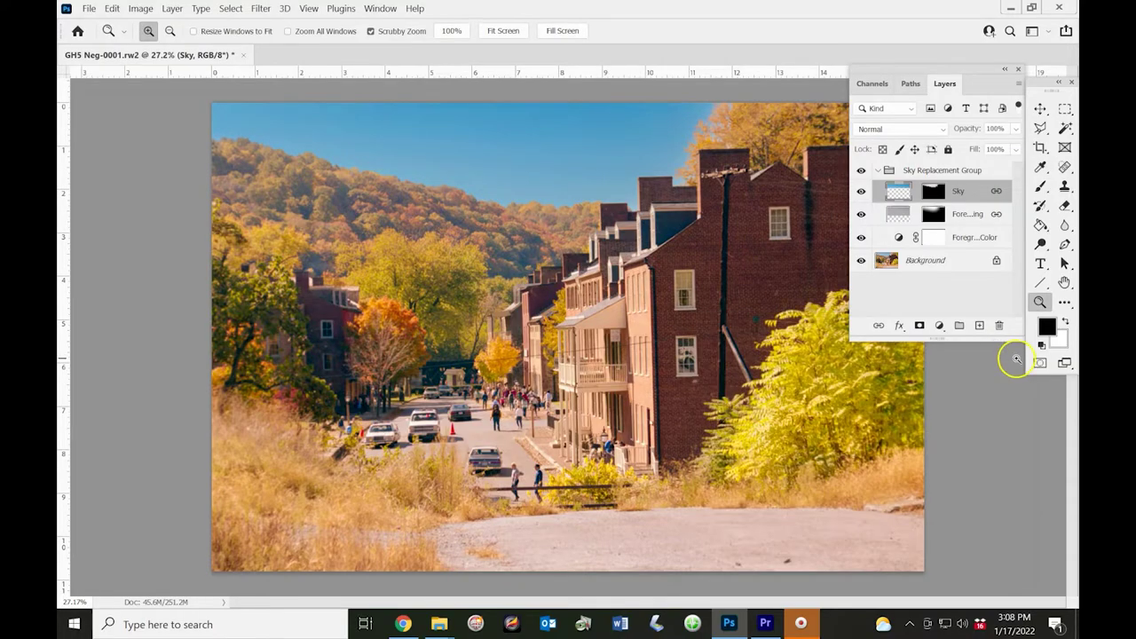